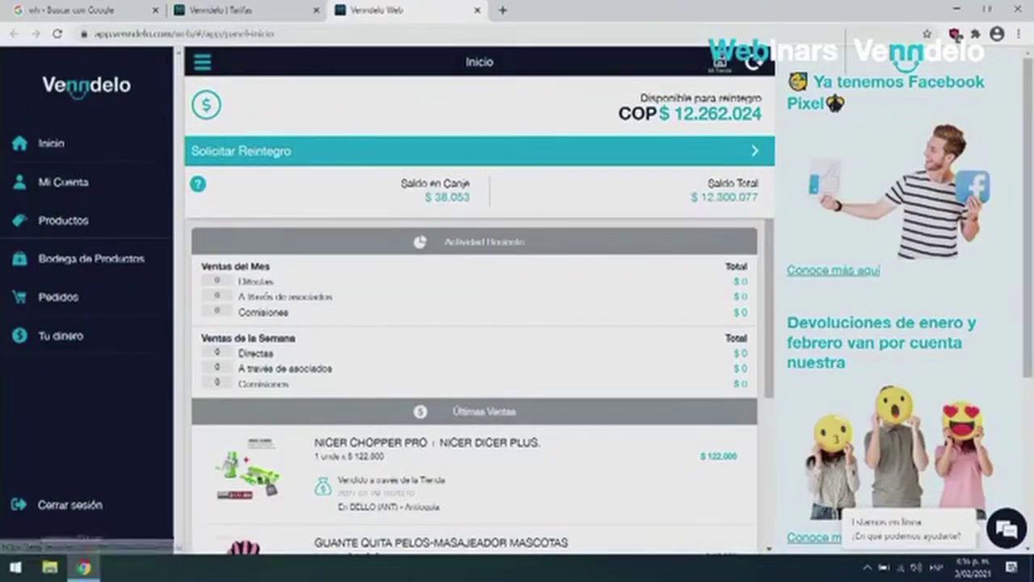
Step: Review the account's reimbursement method settings, including the bank account's documents, bank and account type, and return to the account page
{"action": "left_click", "coordinate": [94, 183]}
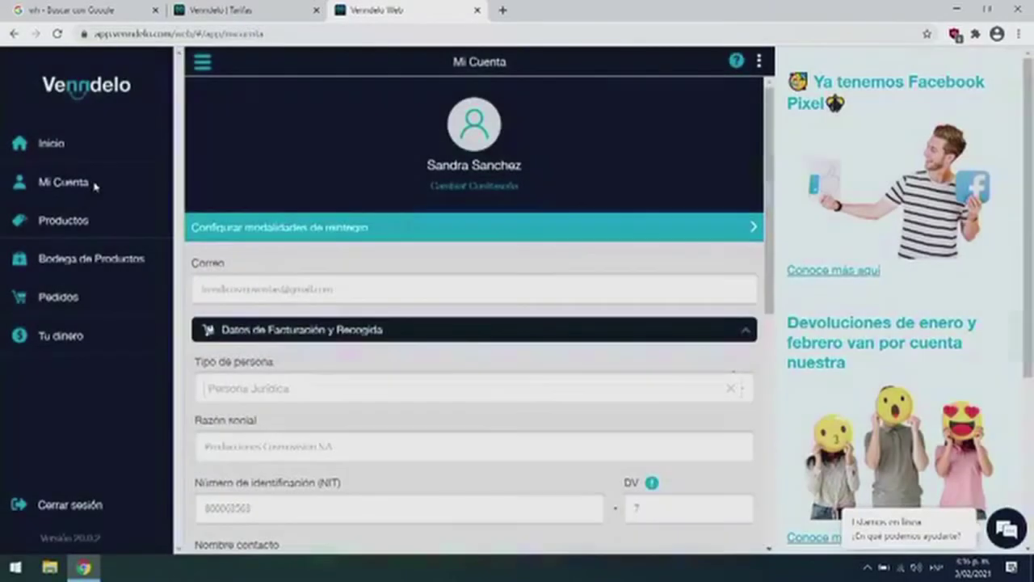
{"action": "scroll", "coordinate": [453, 247], "scroll_direction": "down", "scroll_amount": 2}
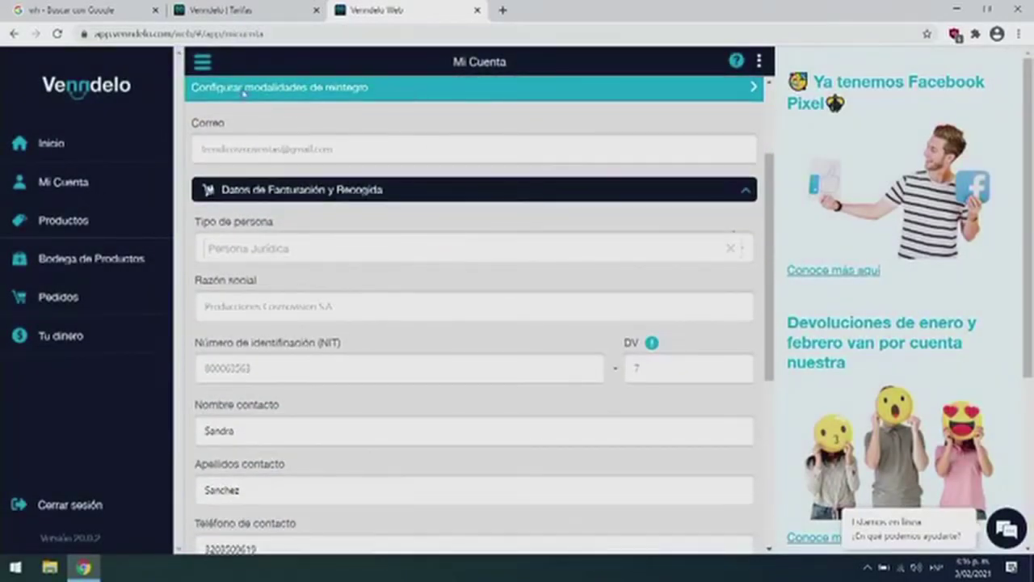
{"action": "left_click", "coordinate": [399, 97]}
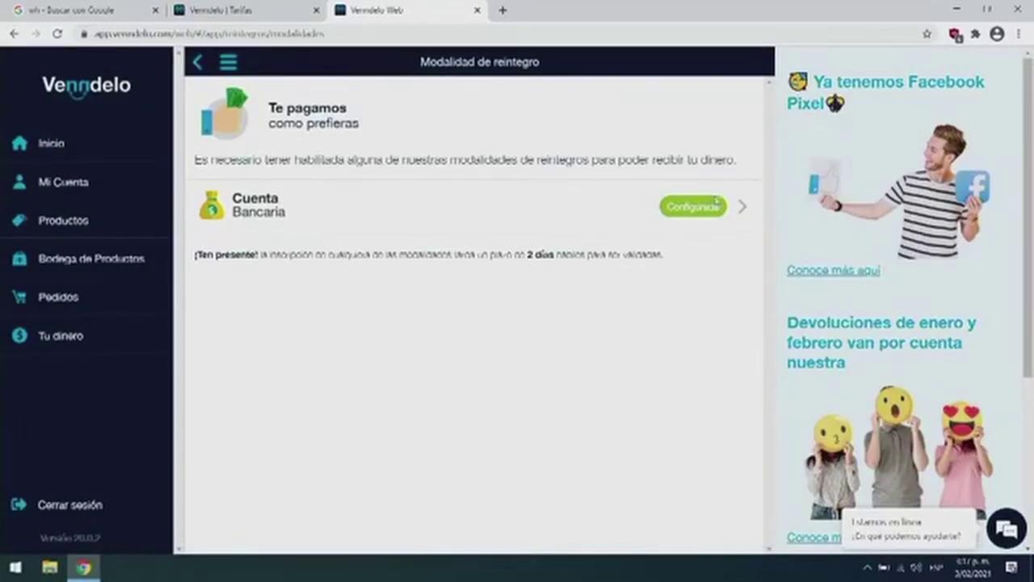
{"action": "left_click", "coordinate": [681, 208]}
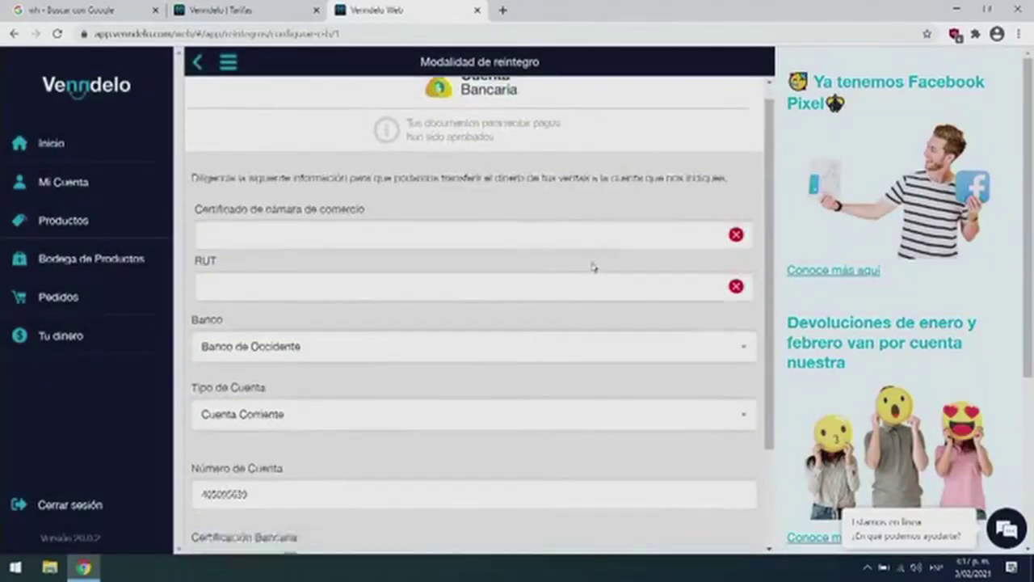
{"action": "scroll", "coordinate": [592, 267], "scroll_direction": "down", "scroll_amount": 2}
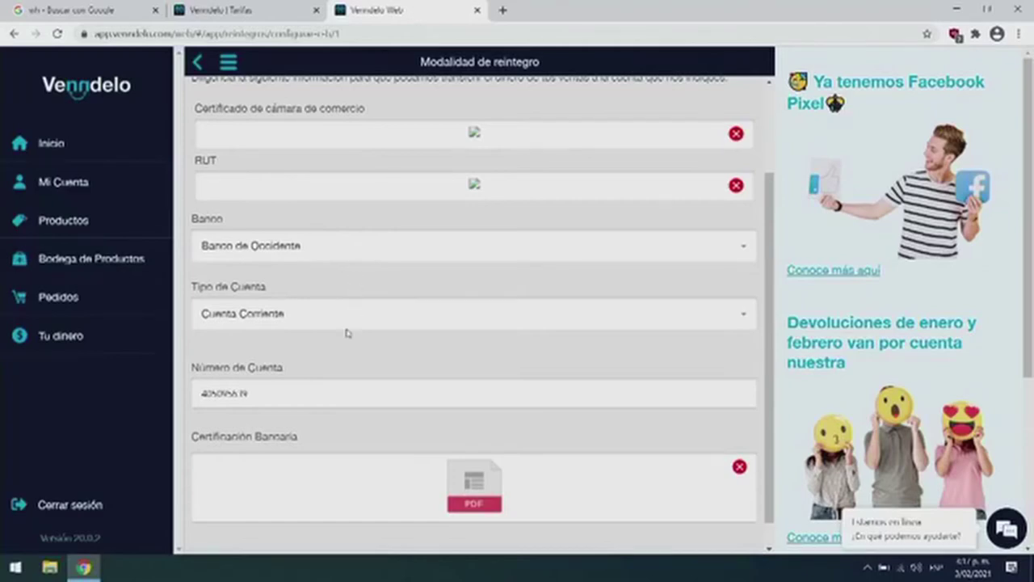
{"action": "scroll", "coordinate": [418, 318], "scroll_direction": "up", "scroll_amount": 2}
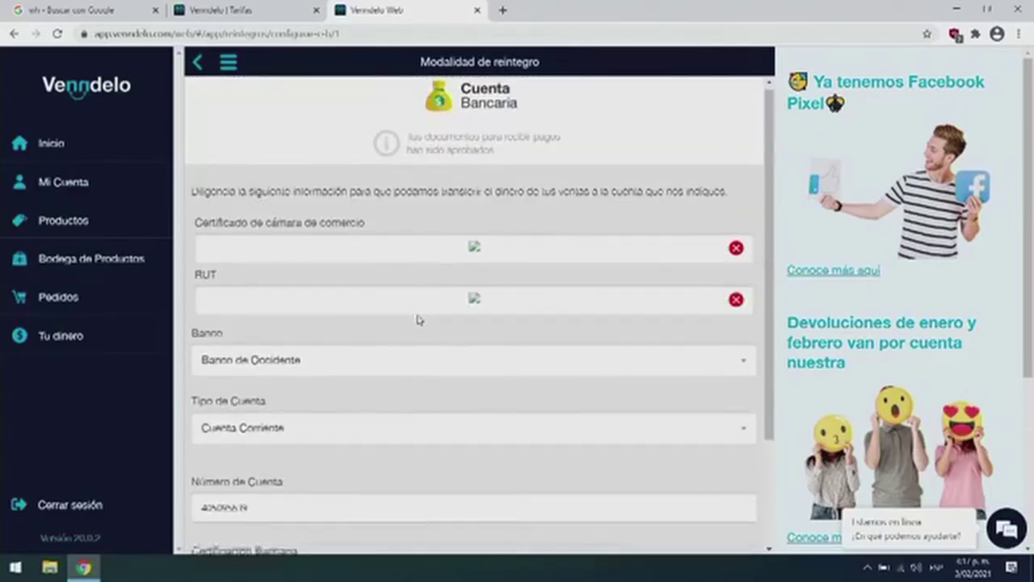
{"action": "left_click", "coordinate": [196, 65]}
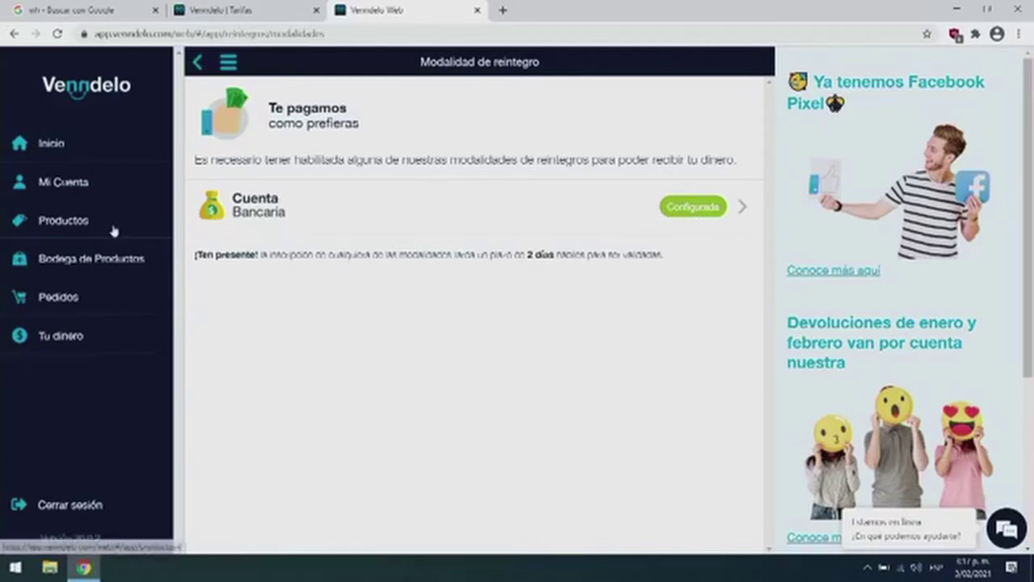
{"action": "left_click", "coordinate": [97, 184]}
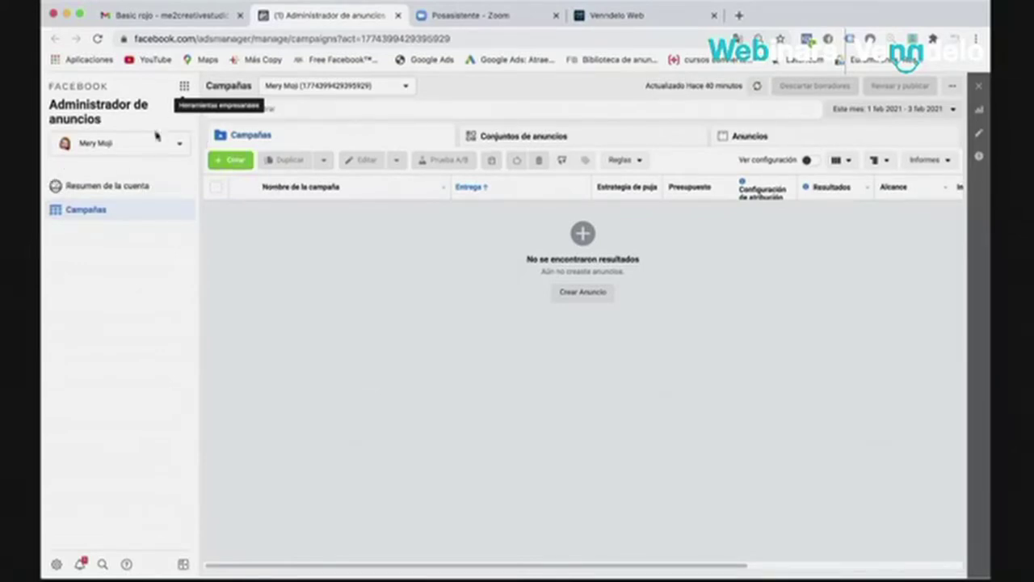
Step: Create a new Facebook ad campaign with the Conversiones objective
{"action": "left_click", "coordinate": [230, 161]}
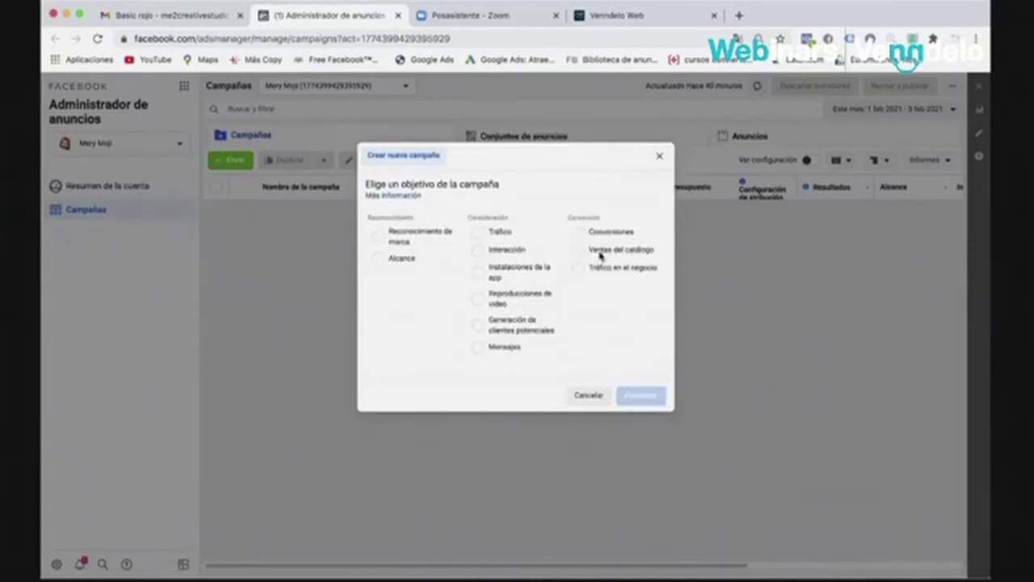
{"action": "left_click", "coordinate": [581, 246]}
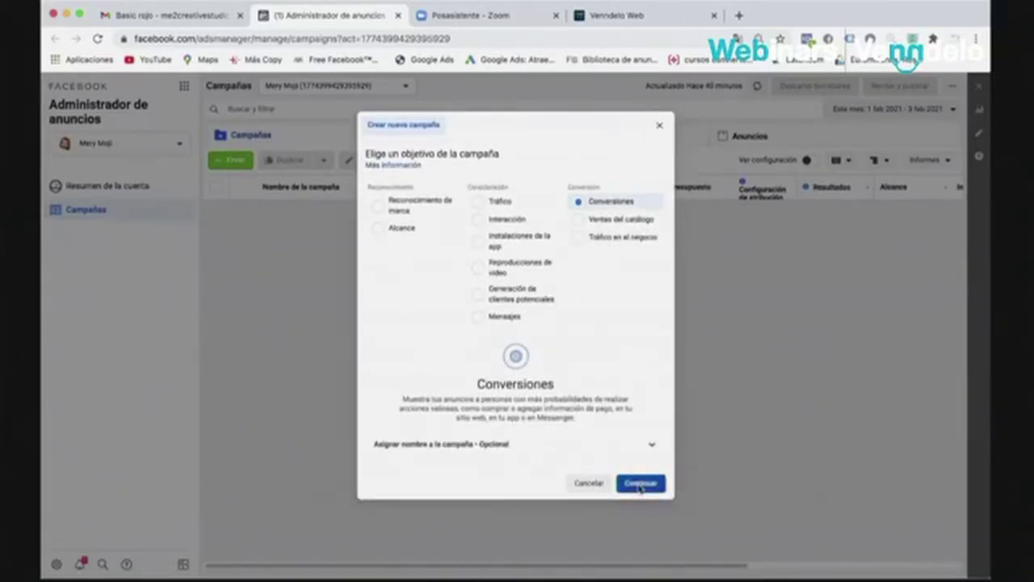
{"action": "left_click", "coordinate": [640, 483]}
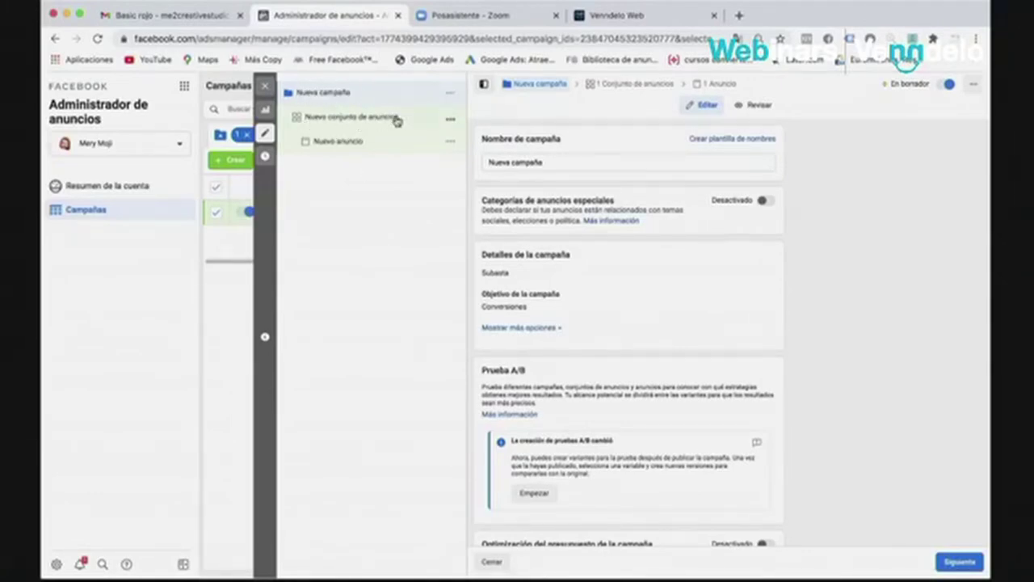
Step: Open the campaign's new ad set and start creating a Facebook pixel for website conversions
{"action": "left_click", "coordinate": [328, 119]}
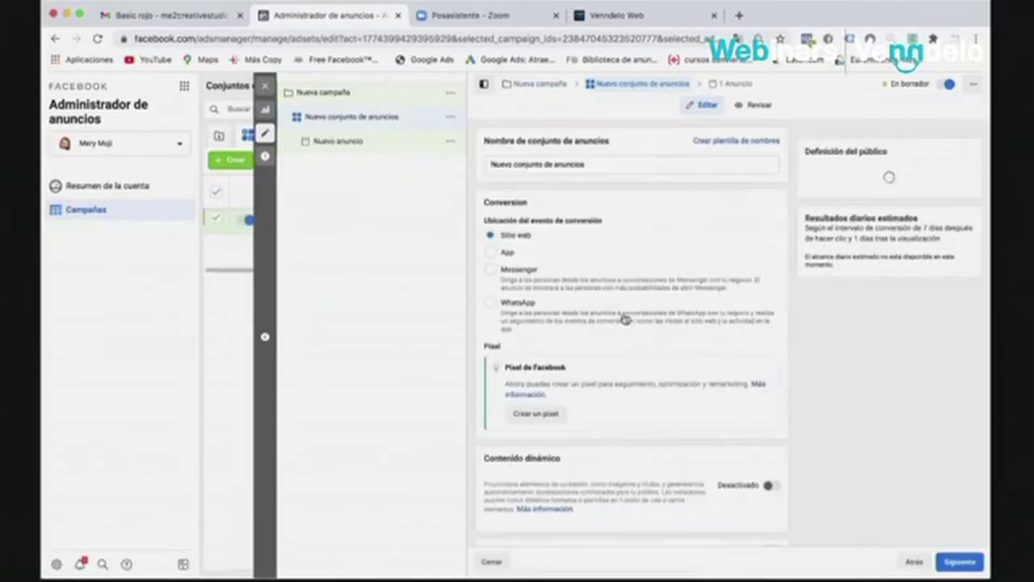
{"action": "scroll", "coordinate": [626, 353], "scroll_direction": "down", "scroll_amount": 2}
{"action": "scroll", "coordinate": [627, 353], "scroll_direction": "down", "scroll_amount": 1}
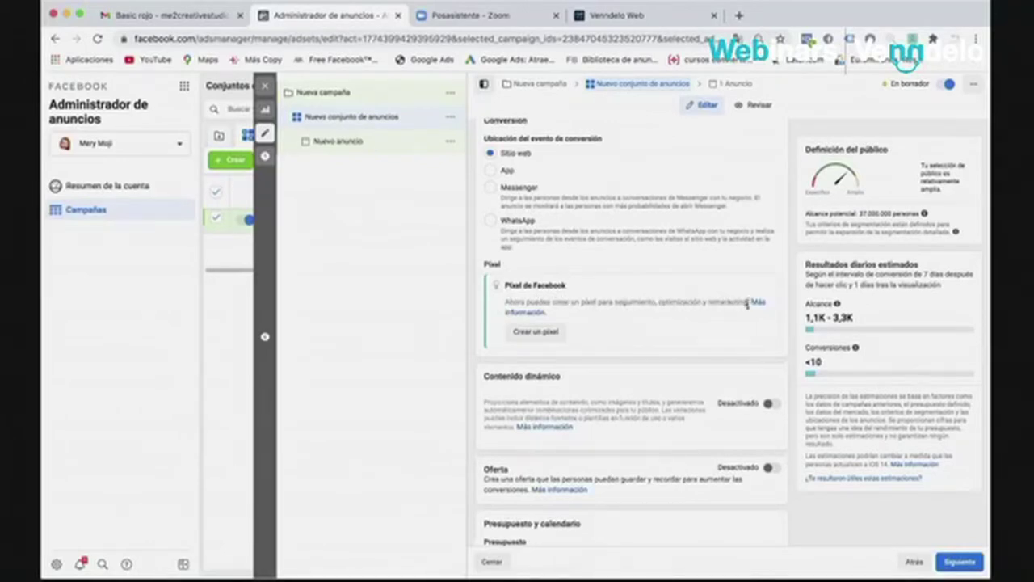
{"action": "left_click", "coordinate": [537, 333]}
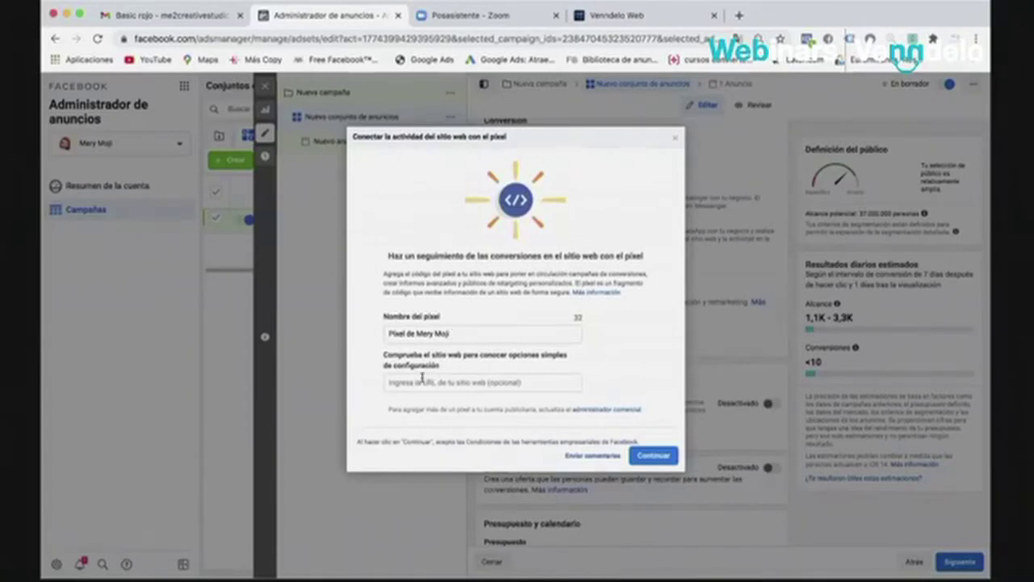
Step: Open the online store at vumm.venndelo.com in a separate browser tab and select its web address
{"action": "left_click", "coordinate": [738, 16]}
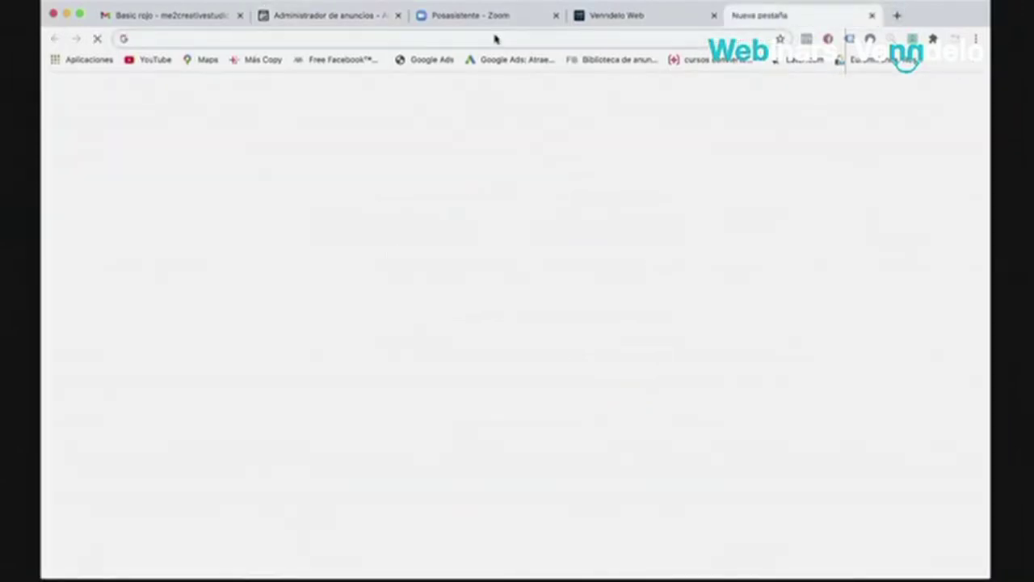
{"action": "type", "text": "vumm.venndelo.com"}
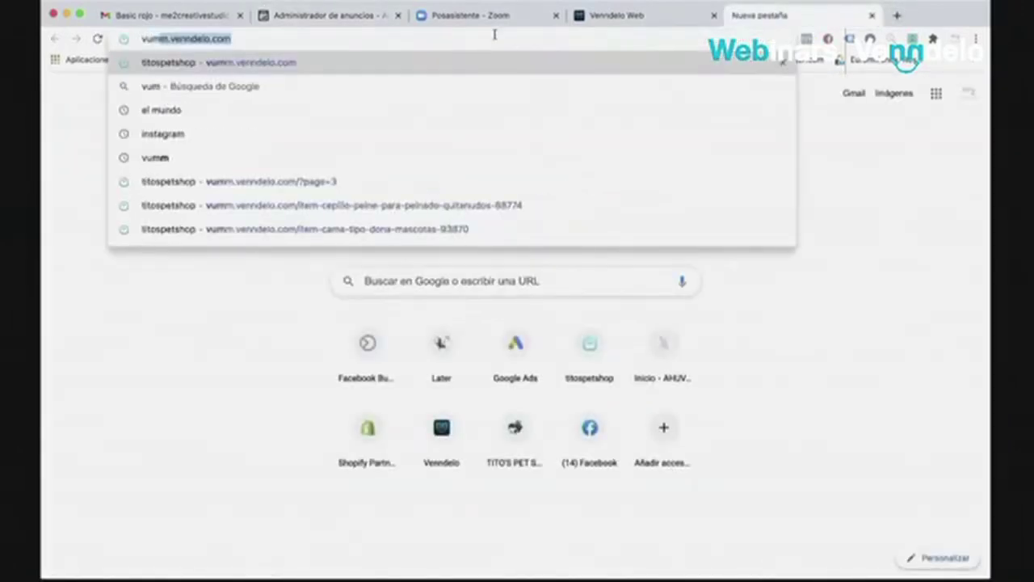
{"action": "key", "text": "Return"}
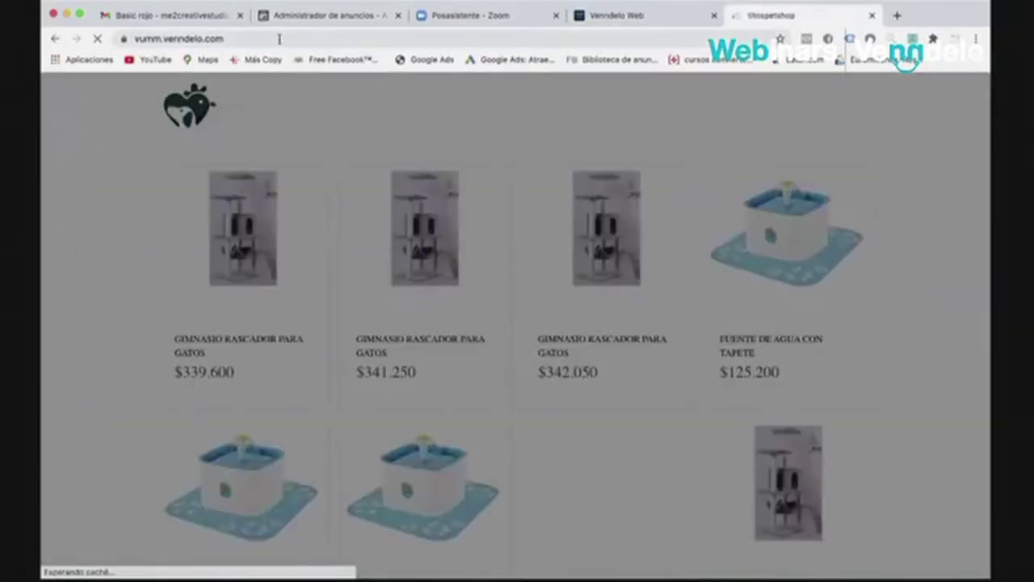
{"action": "left_click", "coordinate": [279, 39]}
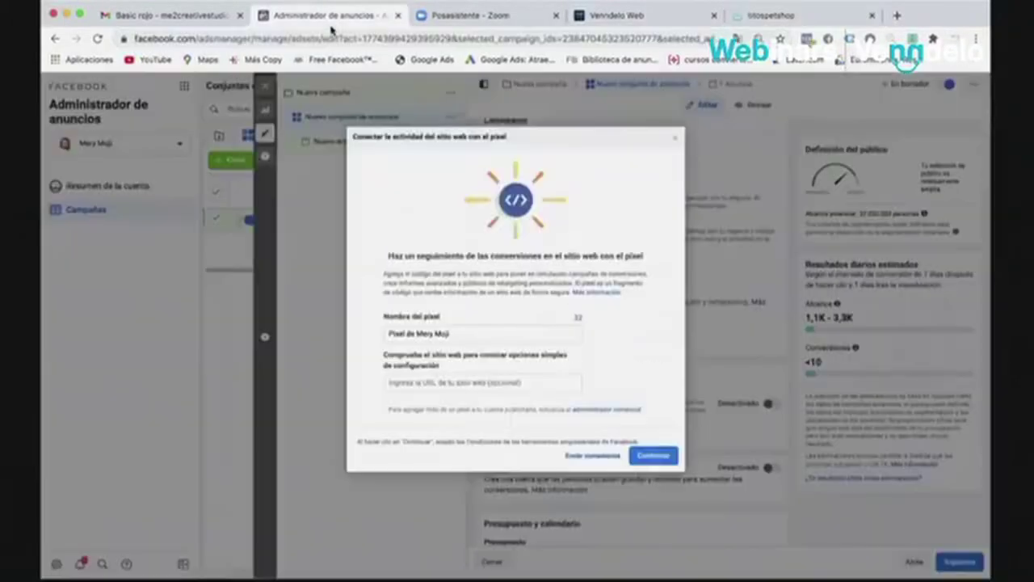
Step: Create the pixel with the store's website URL and continue with the ad set without configuring the pixel's installation
{"action": "left_click", "coordinate": [333, 21]}
{"action": "left_click", "coordinate": [449, 382]}
{"action": "type", "text": "https://www.venndelo.com/"}
{"action": "left_click", "coordinate": [654, 455]}
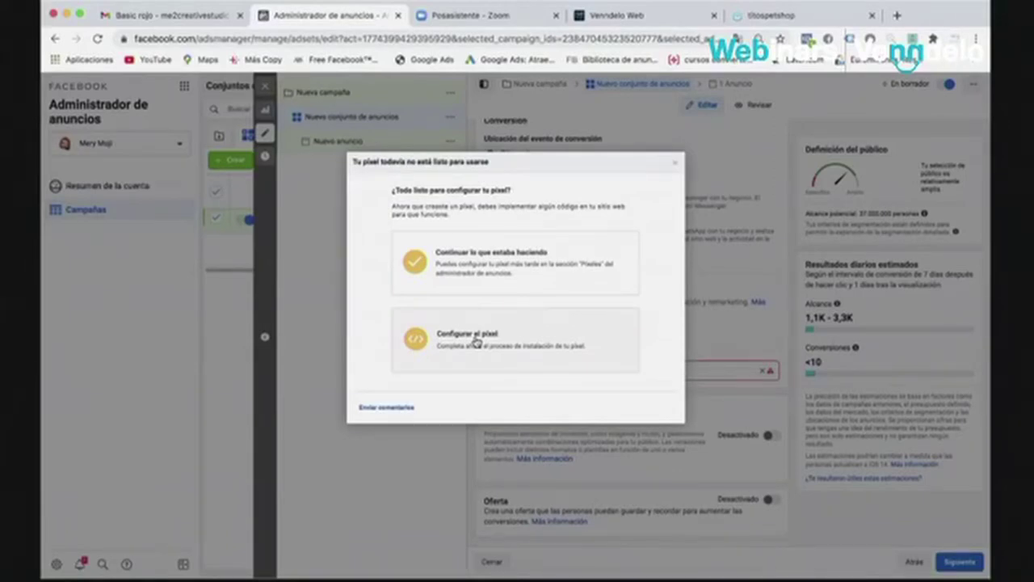
{"action": "left_click", "coordinate": [463, 257]}
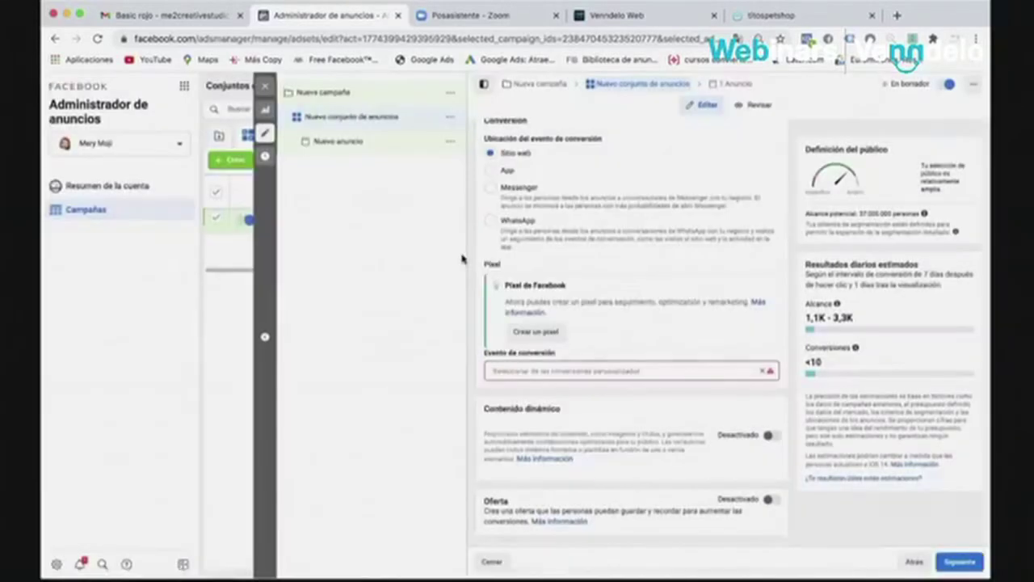
Step: Try to publish the new ad's drafts and dismiss the payment information request without adding a payment method
{"action": "left_click", "coordinate": [951, 563]}
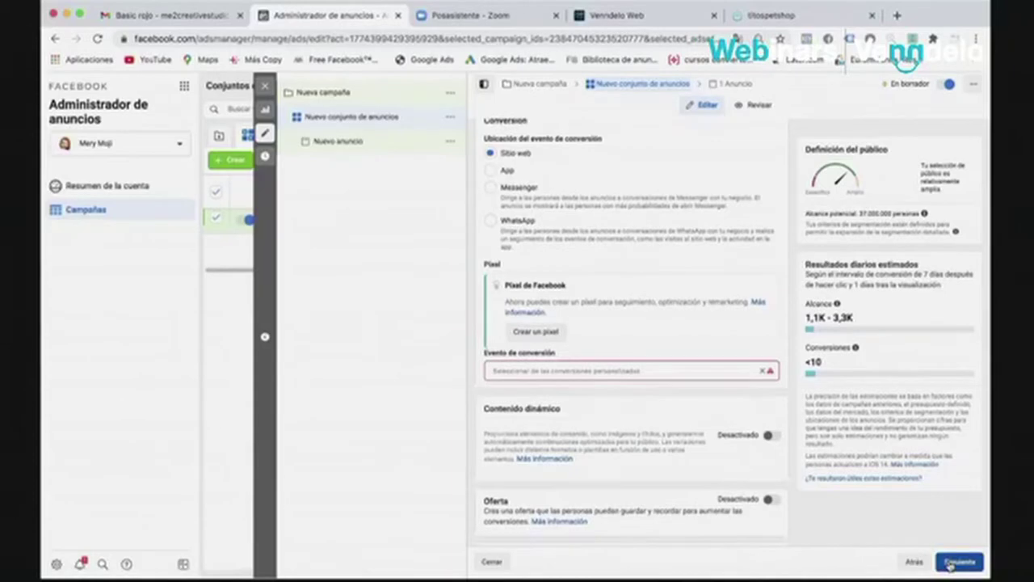
{"action": "left_click", "coordinate": [492, 559]}
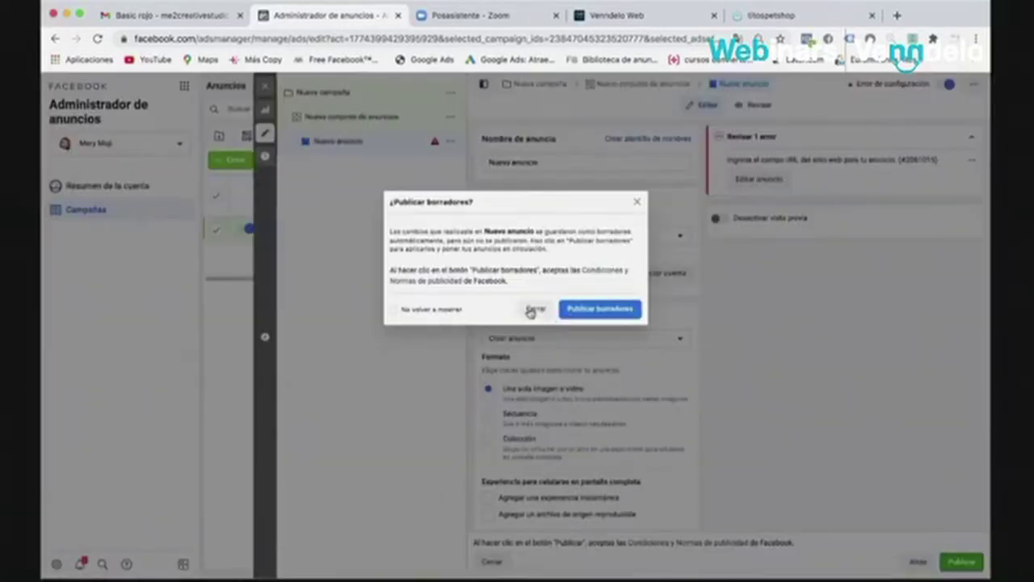
{"action": "left_click", "coordinate": [608, 316]}
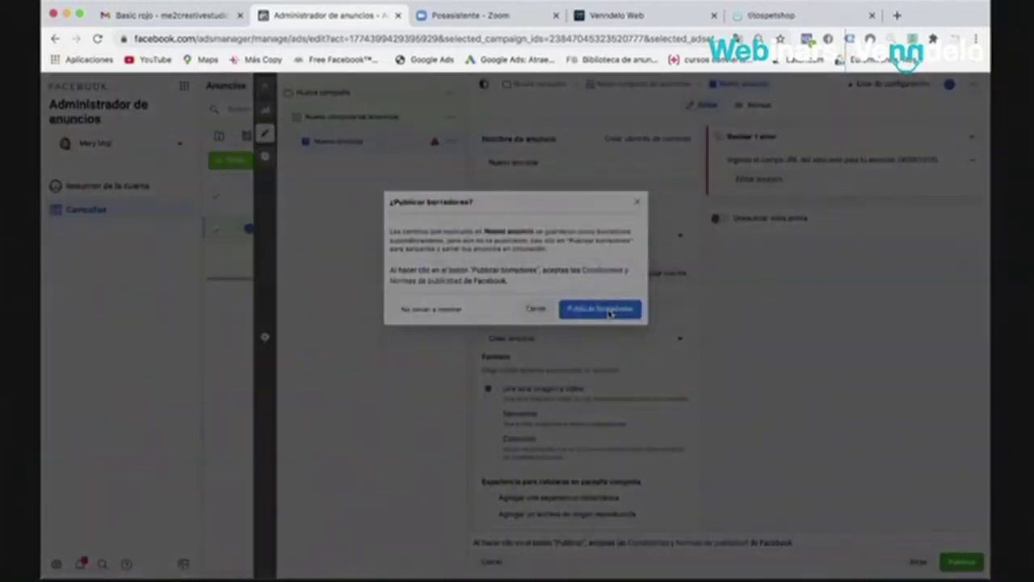
{"action": "left_click", "coordinate": [670, 377]}
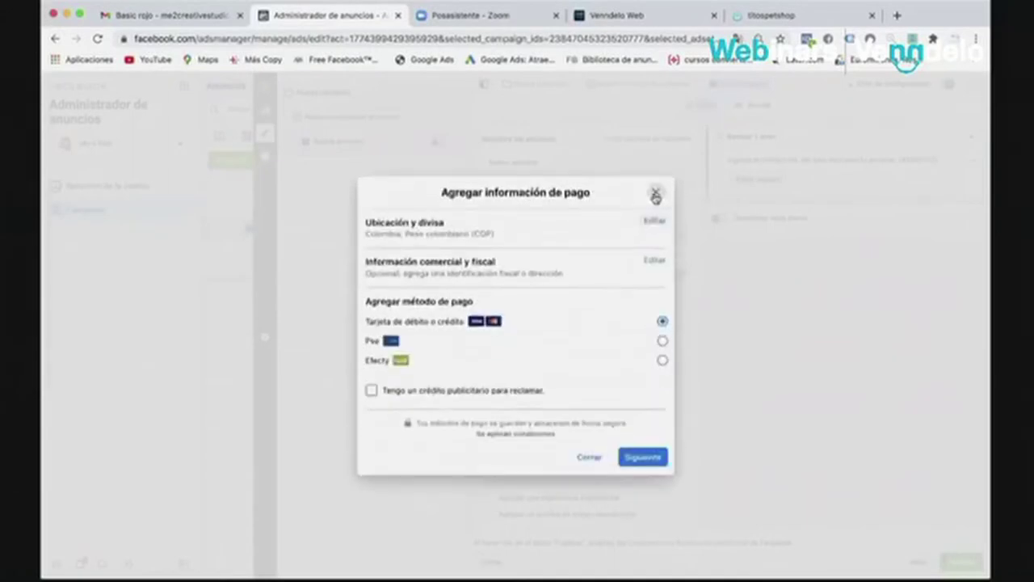
{"action": "left_click", "coordinate": [656, 195]}
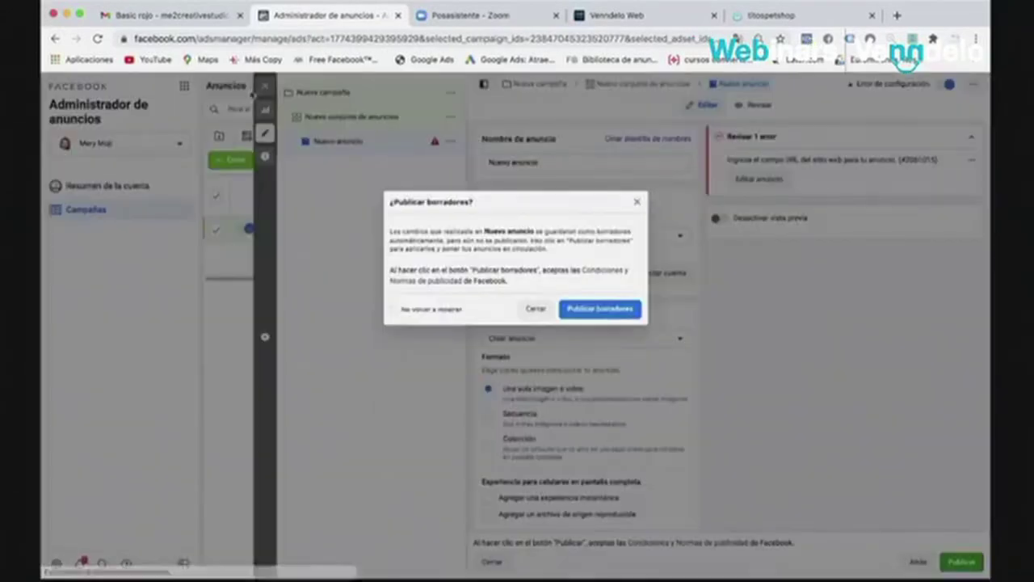
{"action": "left_click", "coordinate": [232, 116]}
{"action": "mouse_move", "coordinate": [354, 234]}
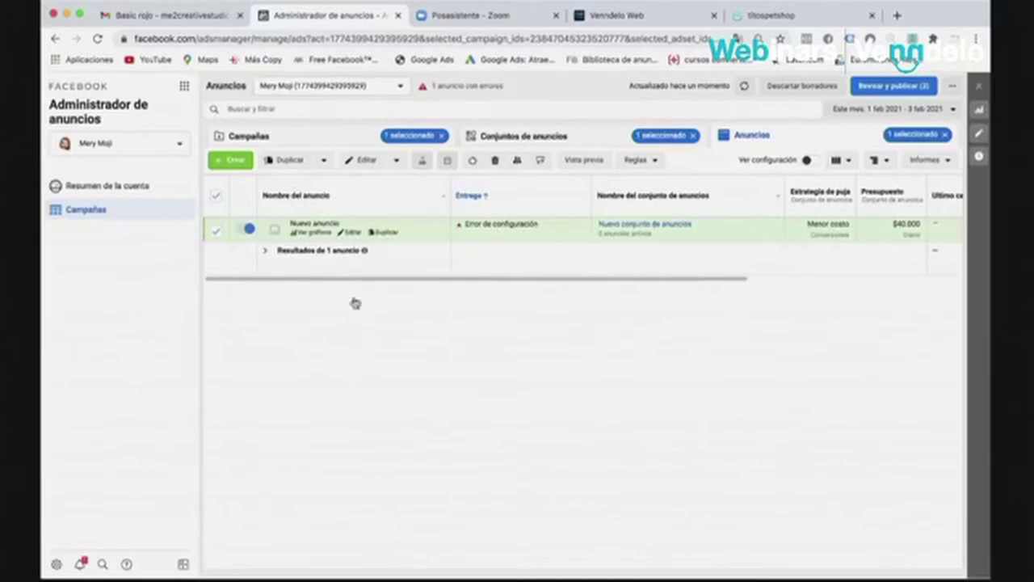
{"action": "left_click", "coordinate": [353, 234]}
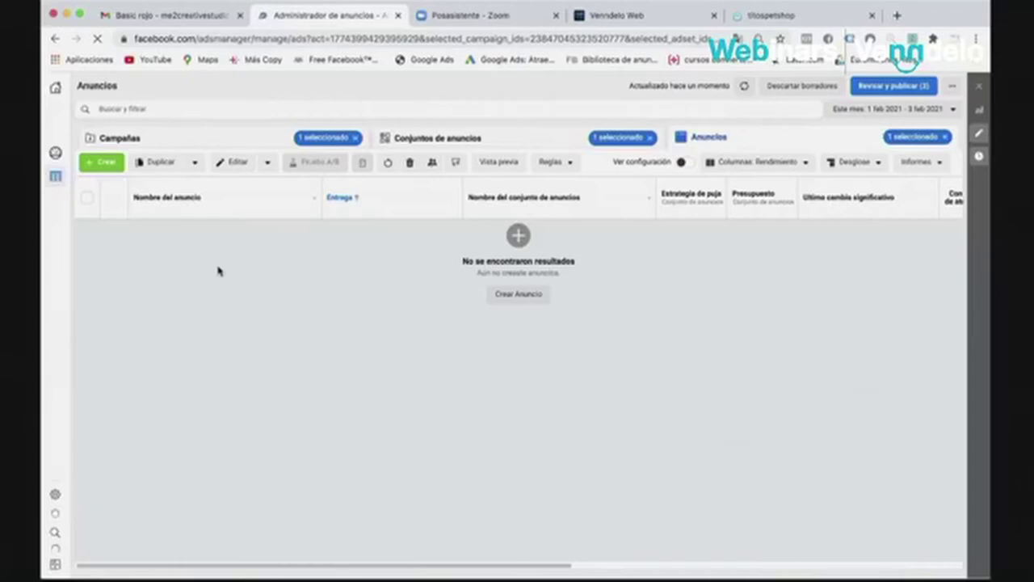
Step: Create another ad in the existing campaign and open its ad set's conversion and pixel settings
{"action": "left_click", "coordinate": [107, 163]}
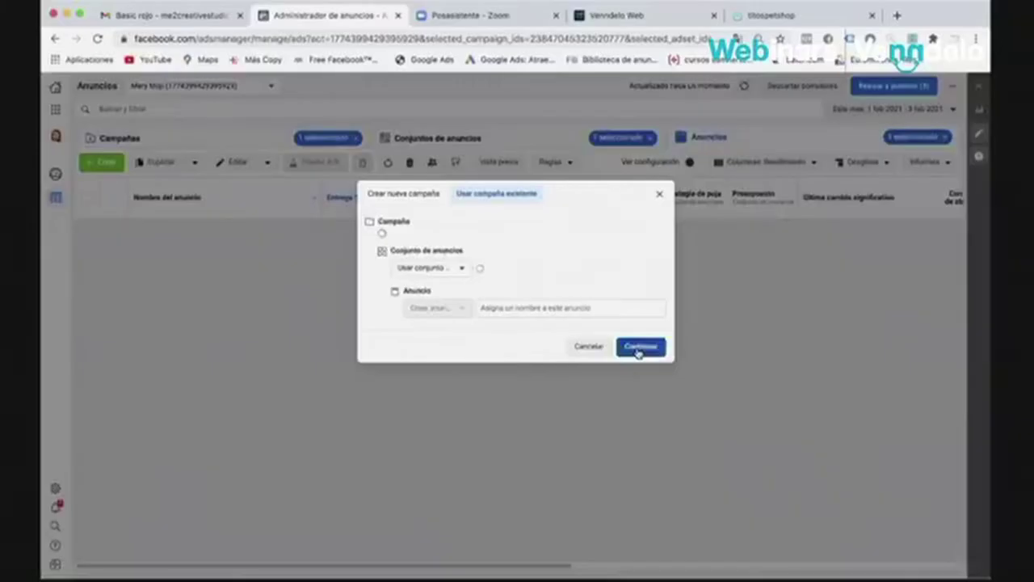
{"action": "left_click", "coordinate": [339, 326]}
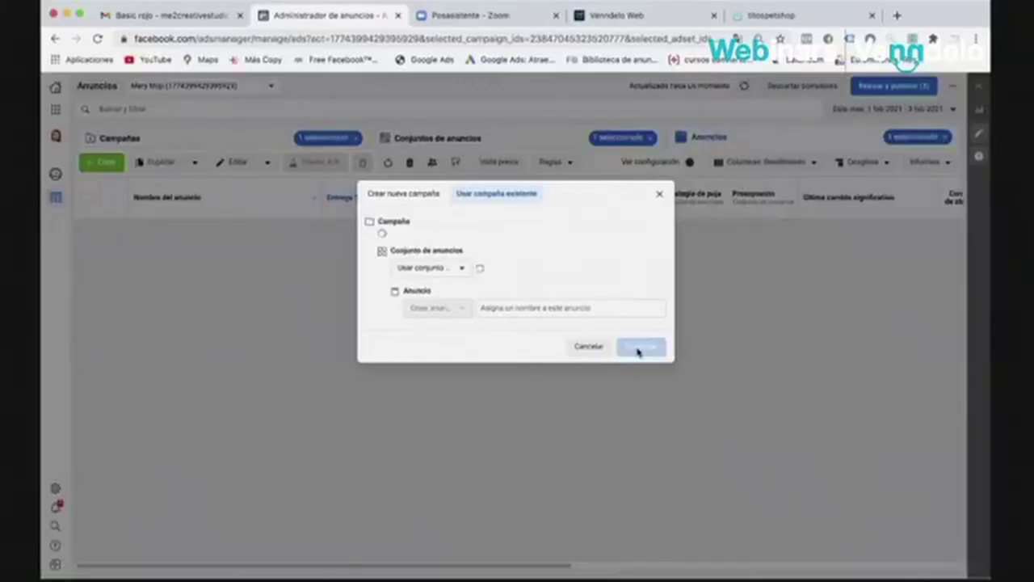
{"action": "left_click", "coordinate": [640, 354]}
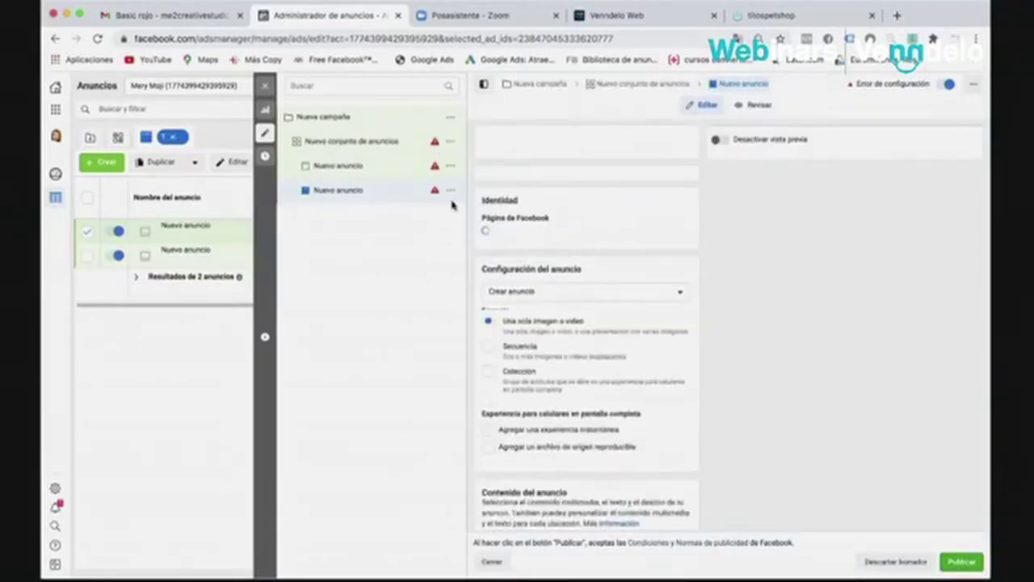
{"action": "left_click", "coordinate": [332, 146]}
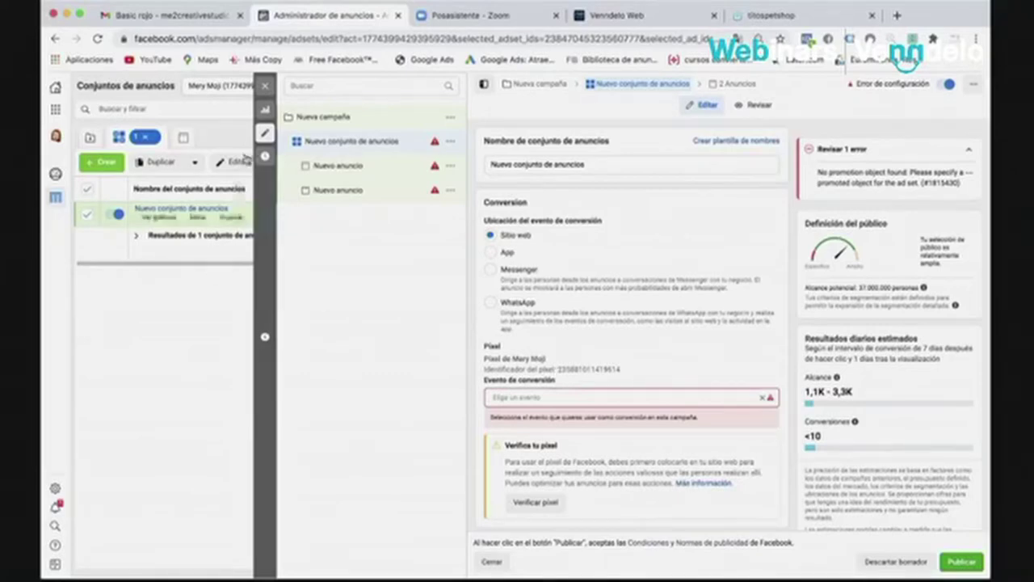
Step: Close the ad set editor without publishing the drafts and open the Events Manager (Administrador de eventos)
{"action": "left_click", "coordinate": [268, 87]}
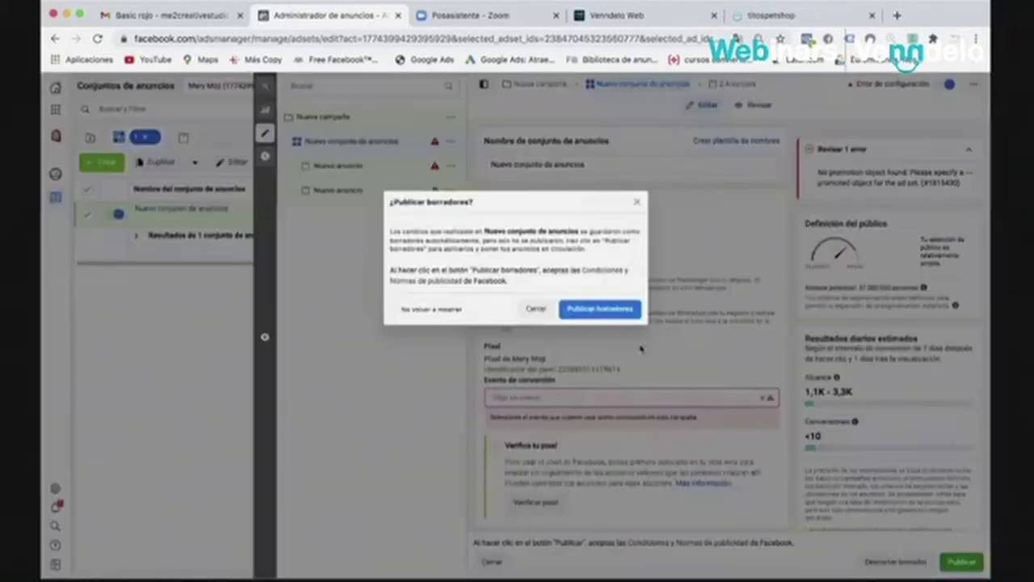
{"action": "left_click", "coordinate": [537, 311]}
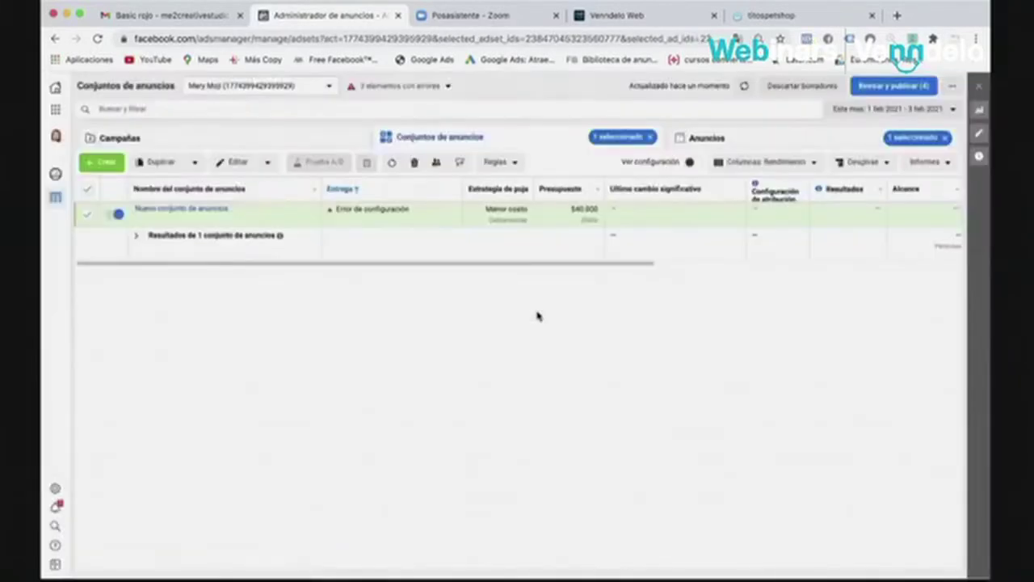
{"action": "left_click", "coordinate": [54, 111]}
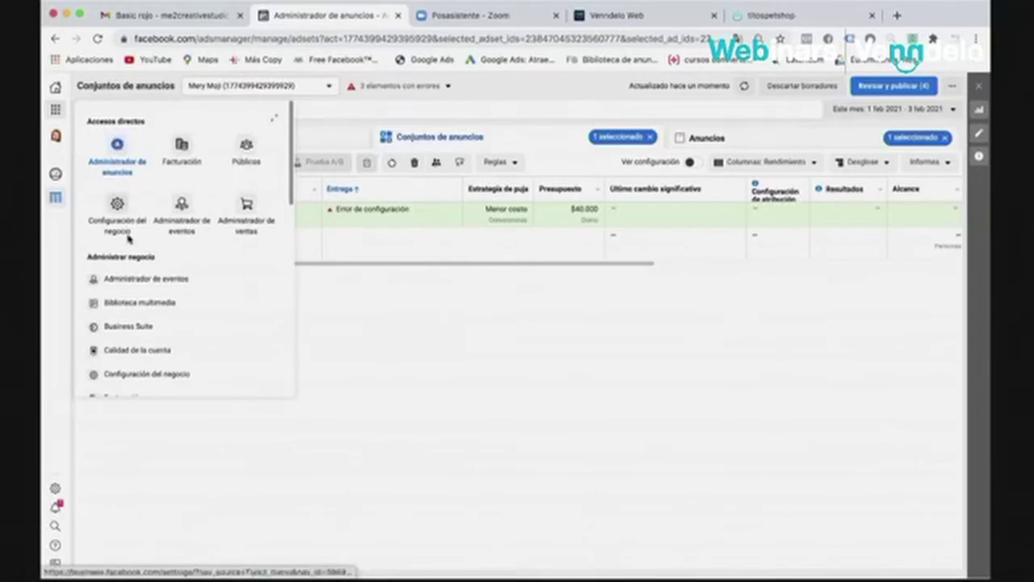
{"action": "left_click", "coordinate": [135, 280]}
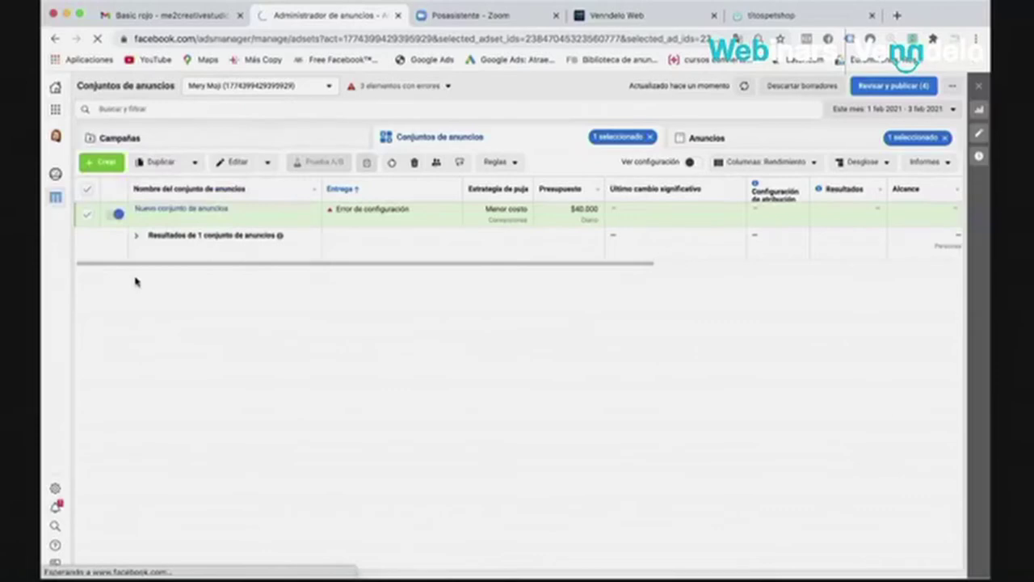